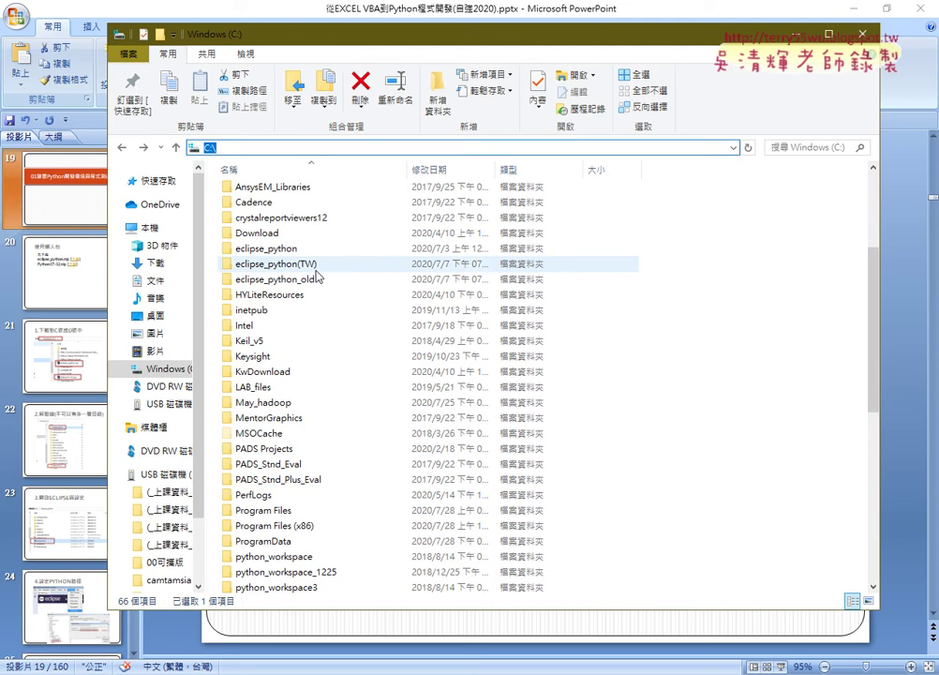
- Open the eclipse_python folder on drive C: and launch eclipse.exe from it
left_click(316, 251)
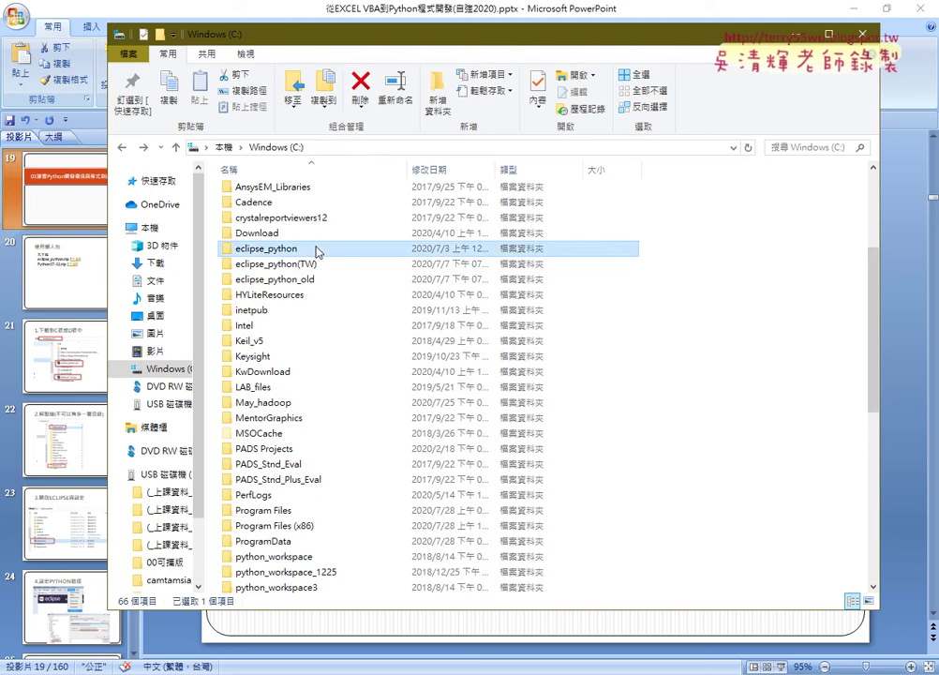
double_click(317, 251)
left_click(318, 332)
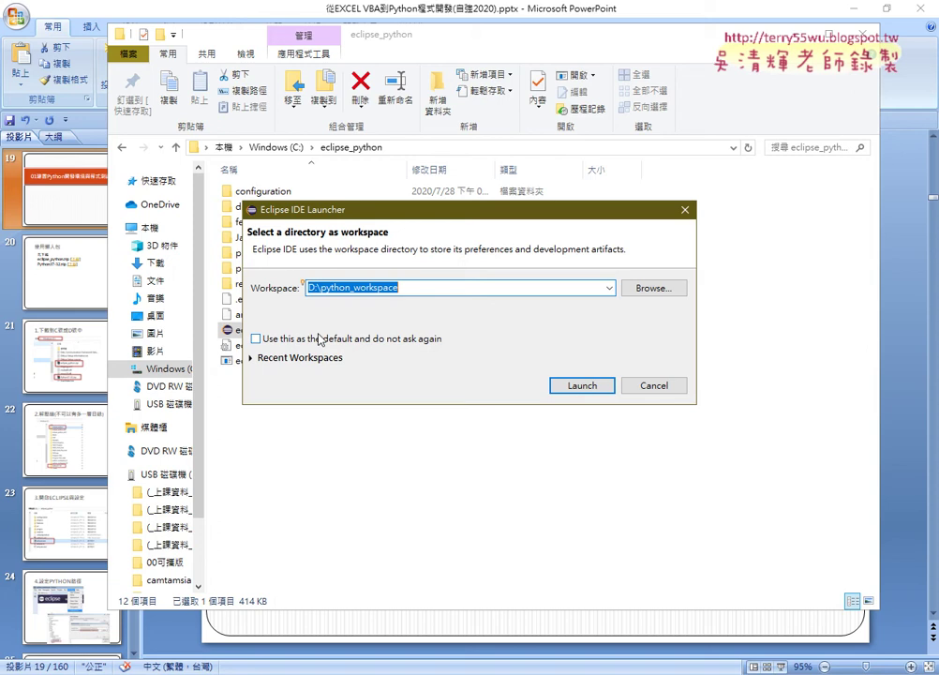
- Set the workspace directory to C:\python_workspace202004 and launch Eclipse with it
left_click(332, 288)
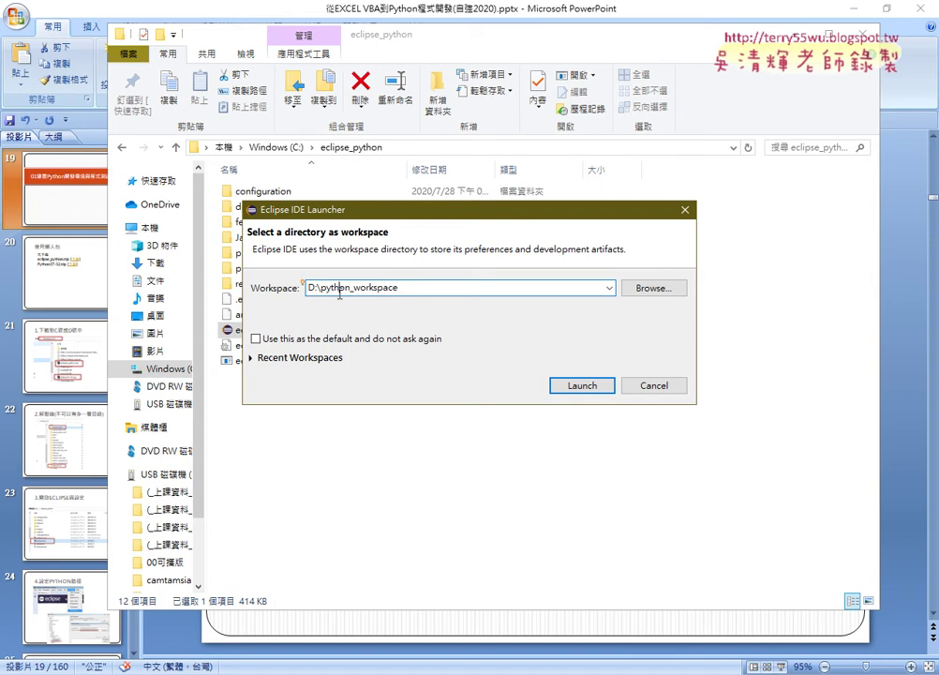
left_click_drag(317, 287, 309, 286)
type("C")
left_click_drag(319, 287, 353, 290)
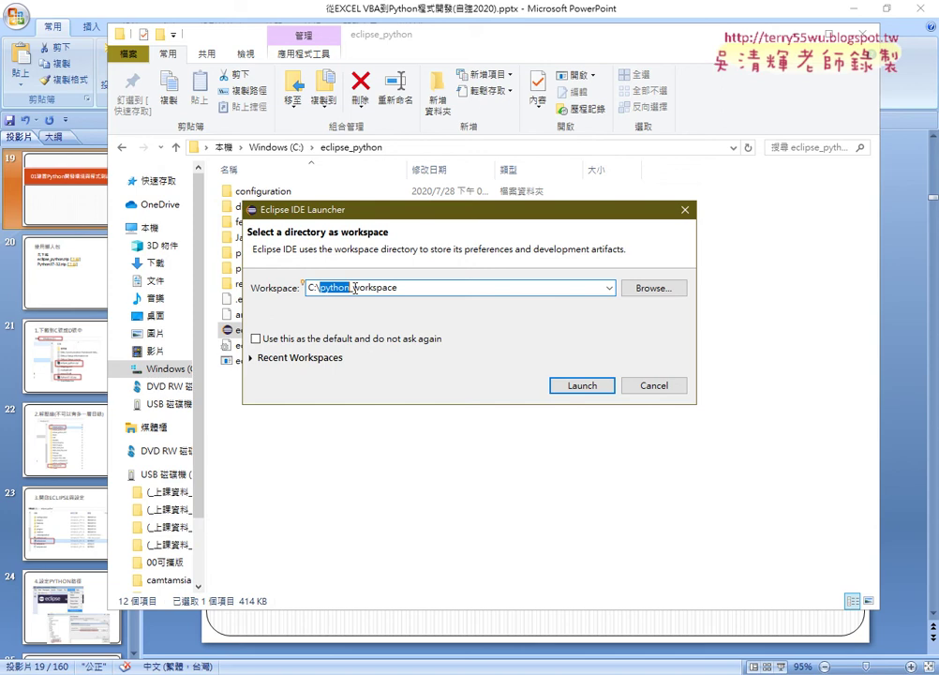
left_click(353, 289)
double_click(356, 288)
left_click(419, 289)
type("2020")
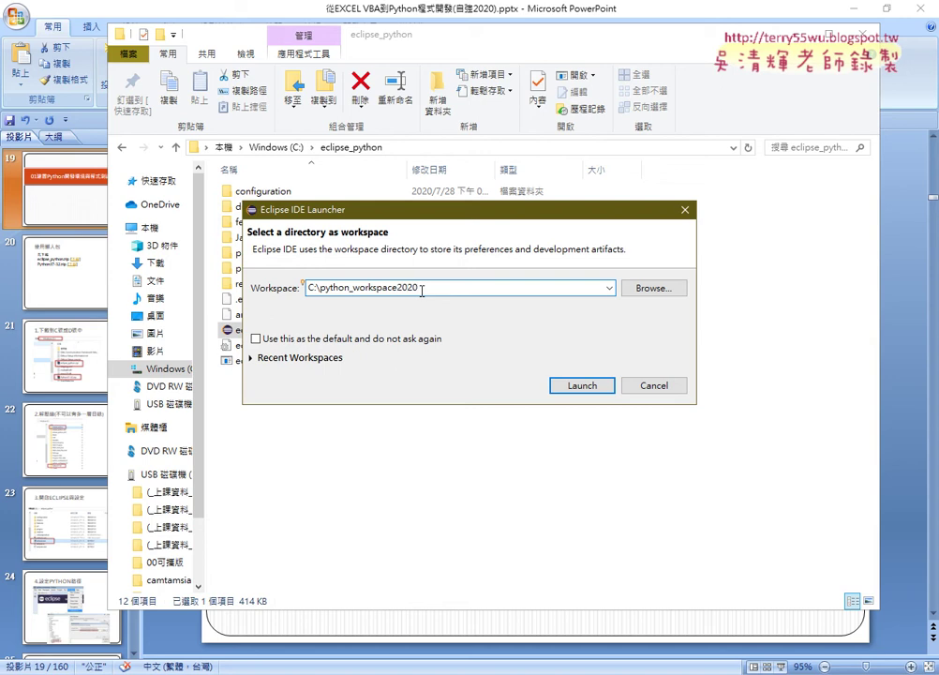
type("04")
left_click_drag(457, 286, 302, 287)
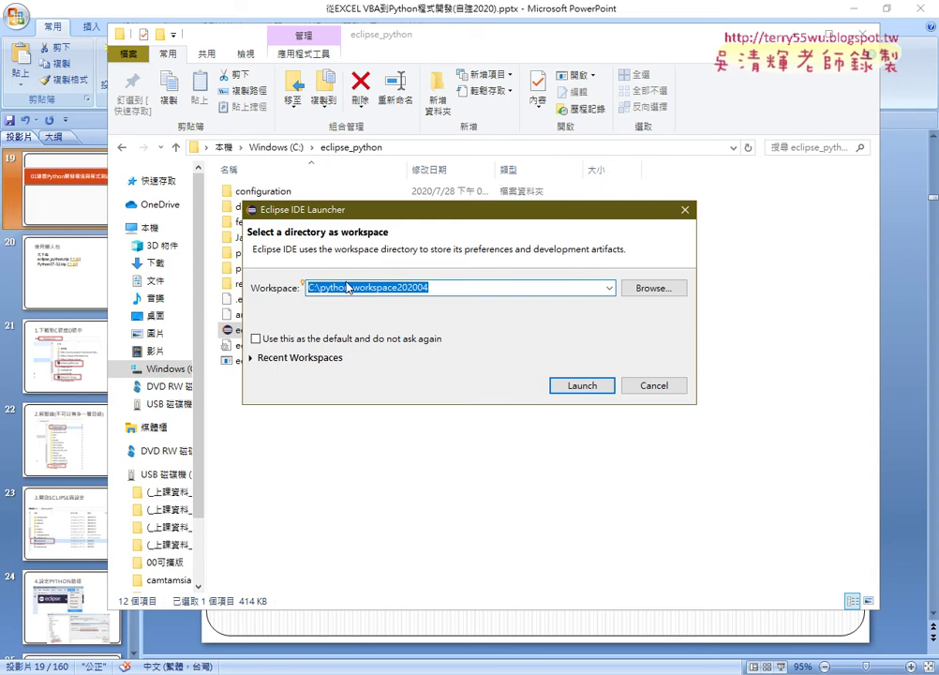
left_click(588, 385)
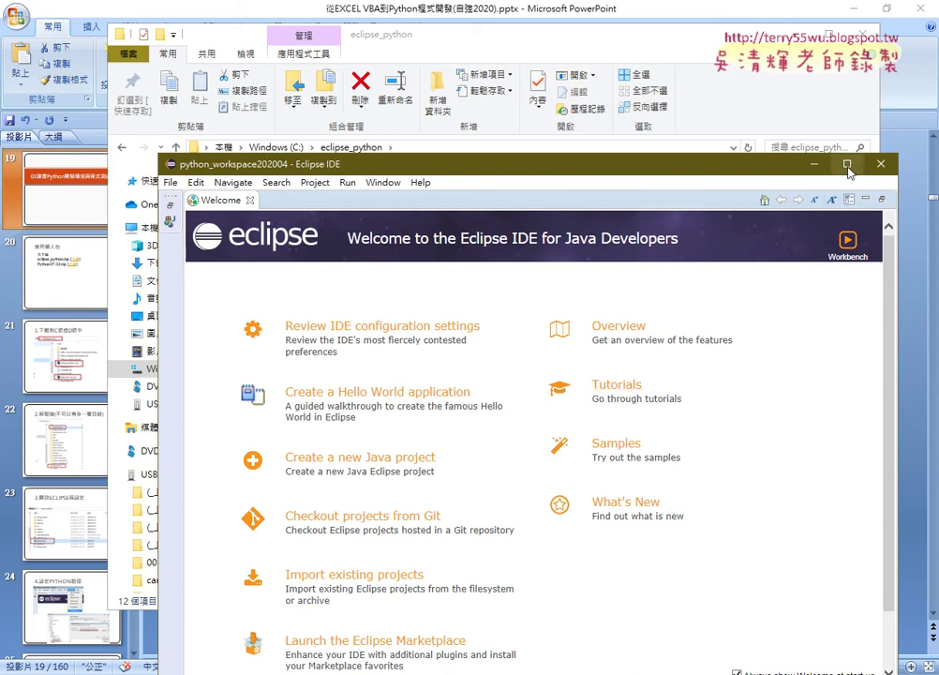
- Maximize the Eclipse window and close the Welcome page
left_click(846, 164)
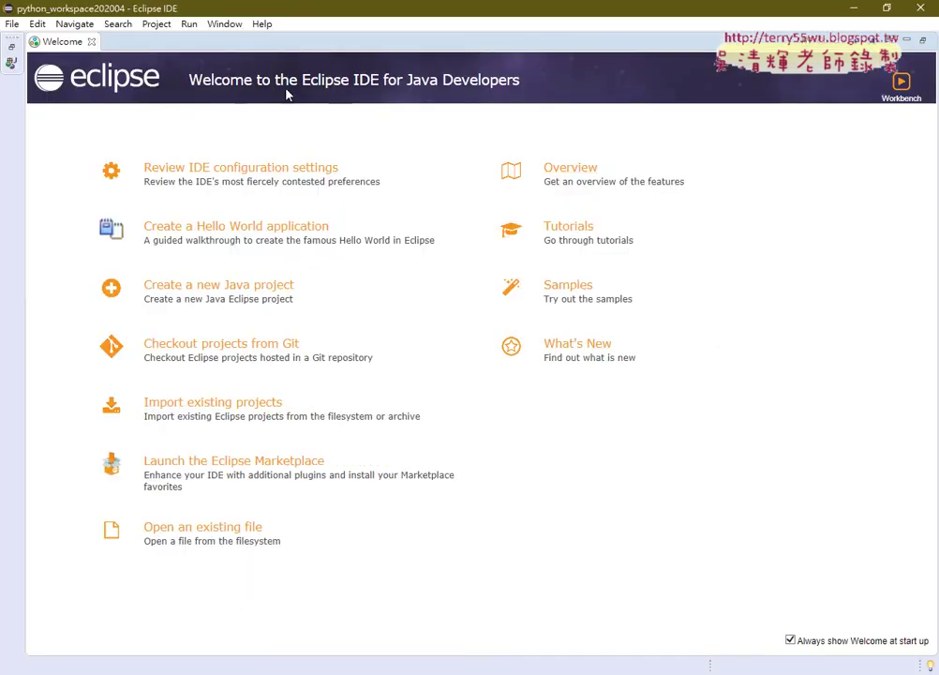
left_click(91, 42)
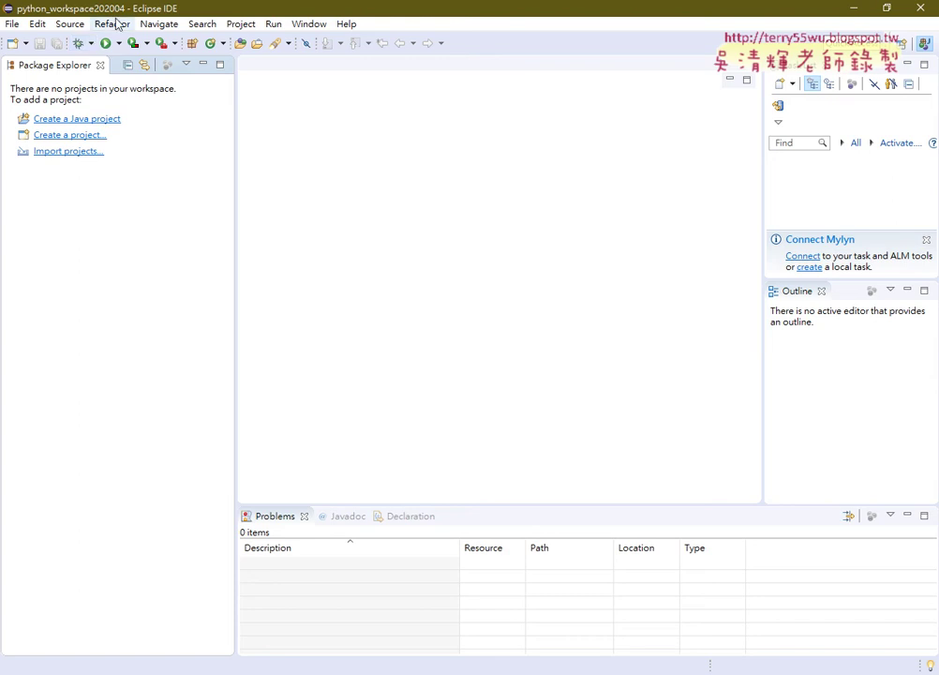
left_click(304, 24)
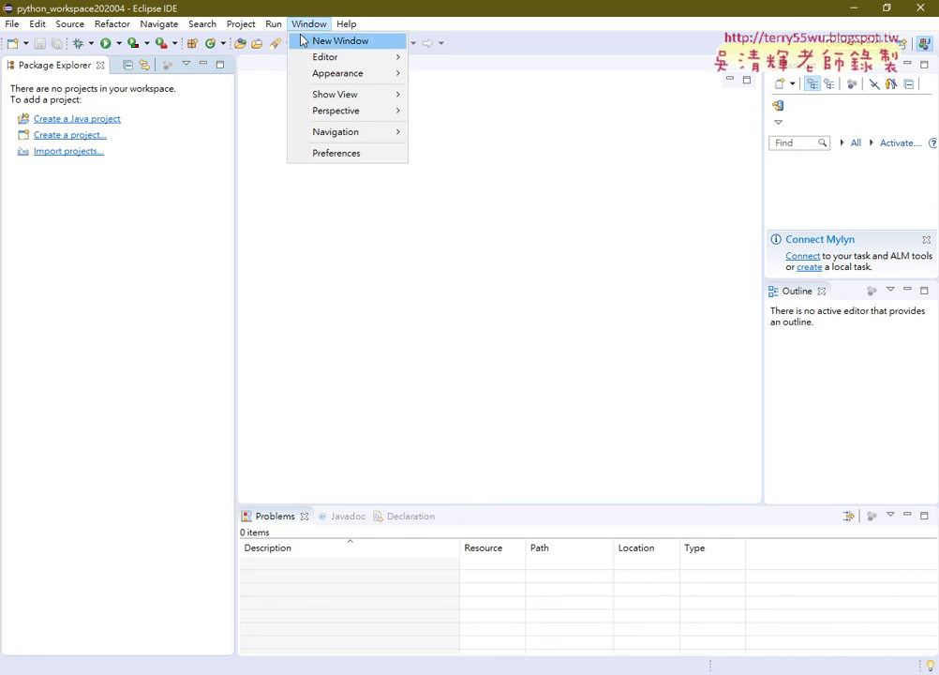
- Switch to File Explorer and examine the contents of the Python374 folder on drive C:, including python.exe
left_click(232, 673)
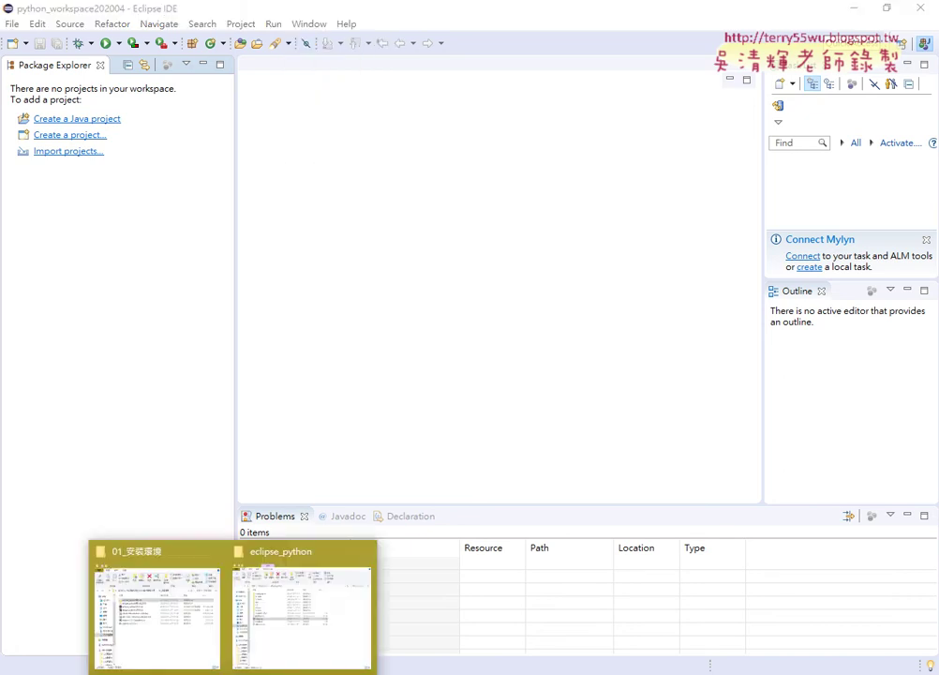
left_click(286, 620)
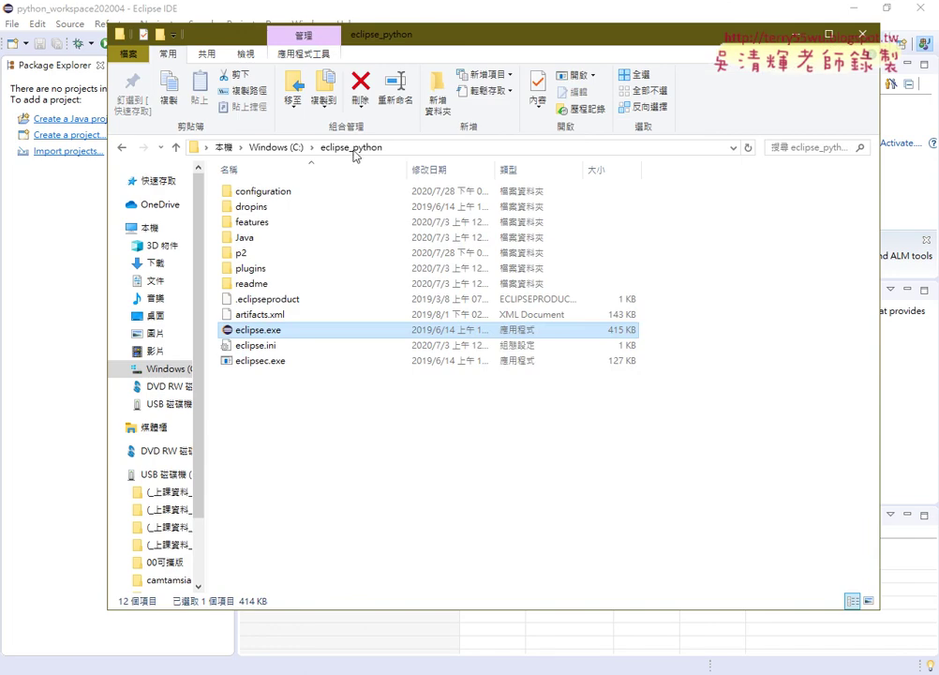
left_click(286, 150)
scroll(379, 306, "down", 5)
scroll(379, 305, "down", 3)
left_click(276, 495)
double_click(276, 495)
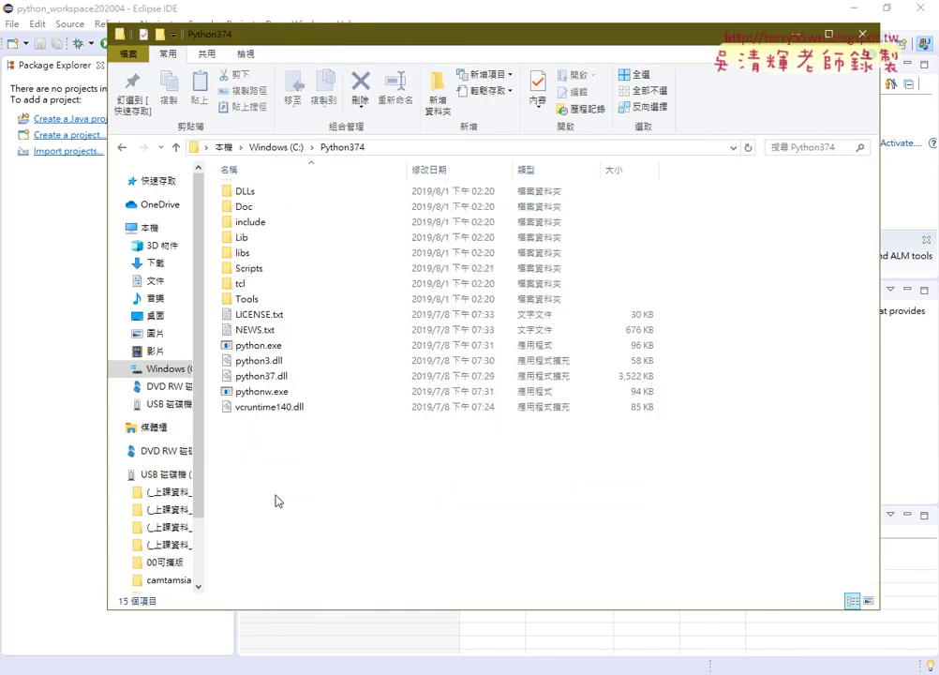
left_click(290, 349)
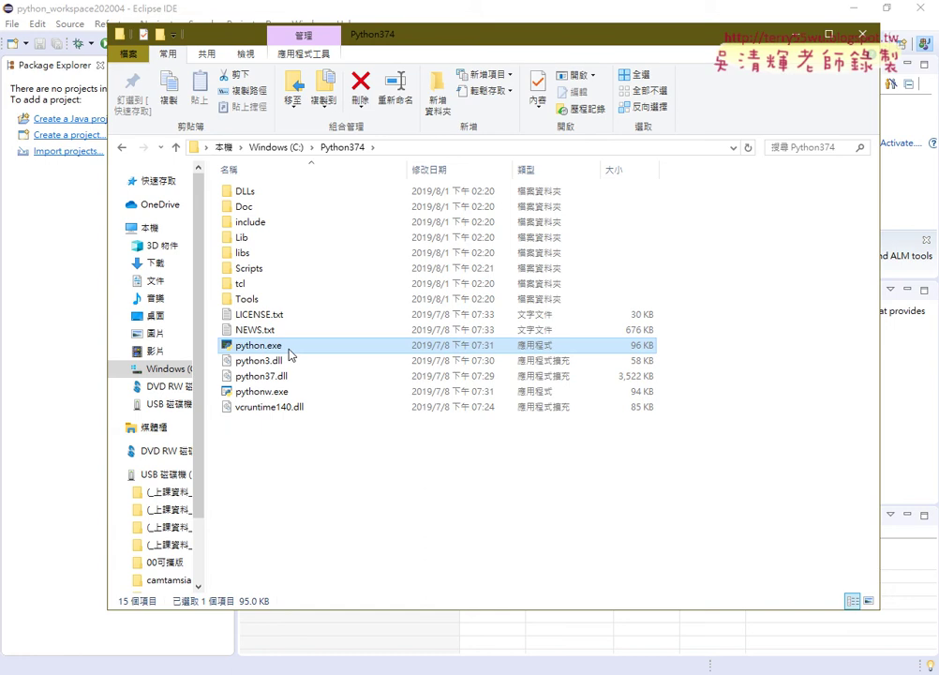
left_click_drag(298, 478, 329, 181)
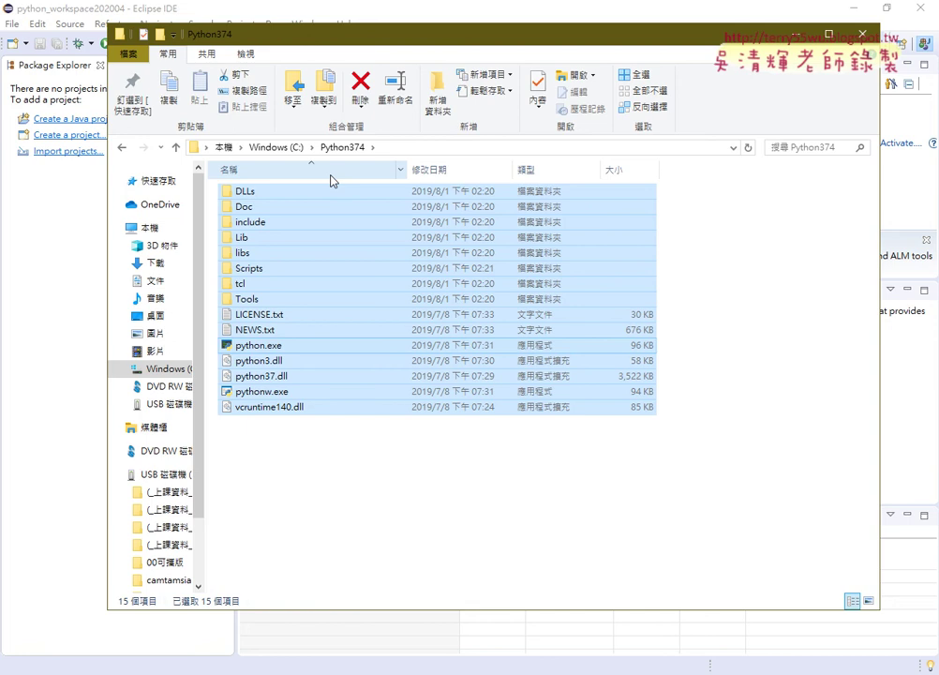
- Return to Eclipse and open the PyDev Python Interpreter page in the preferences
left_click(277, 9)
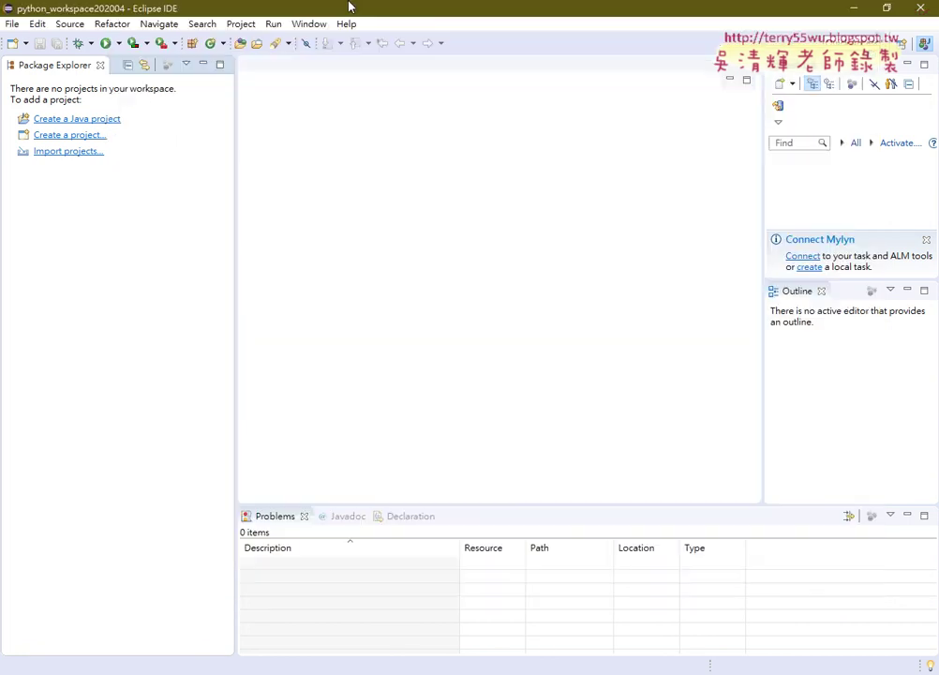
left_click(312, 24)
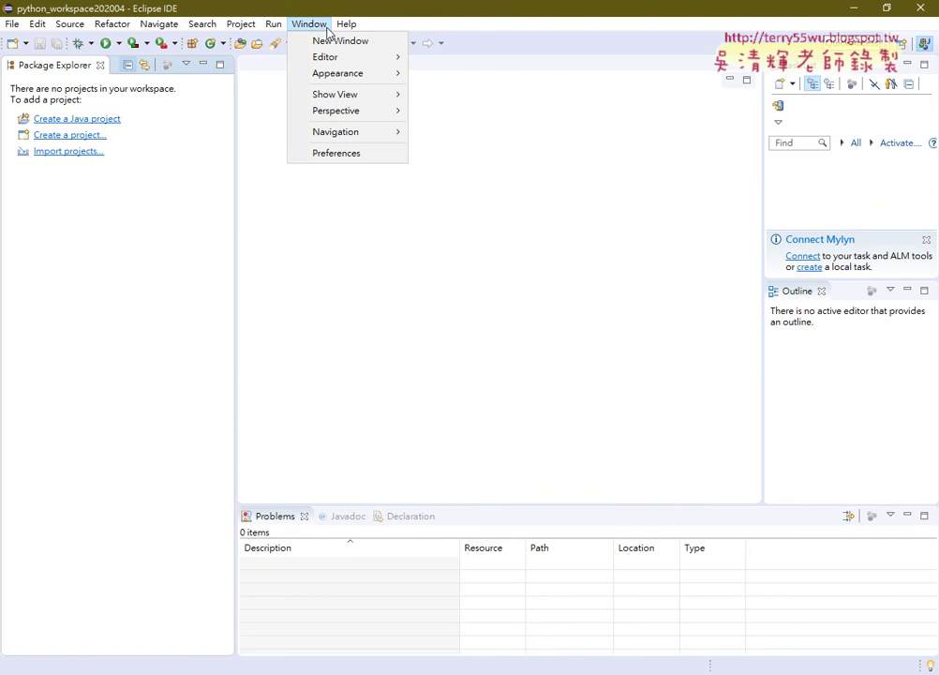
left_click(337, 154)
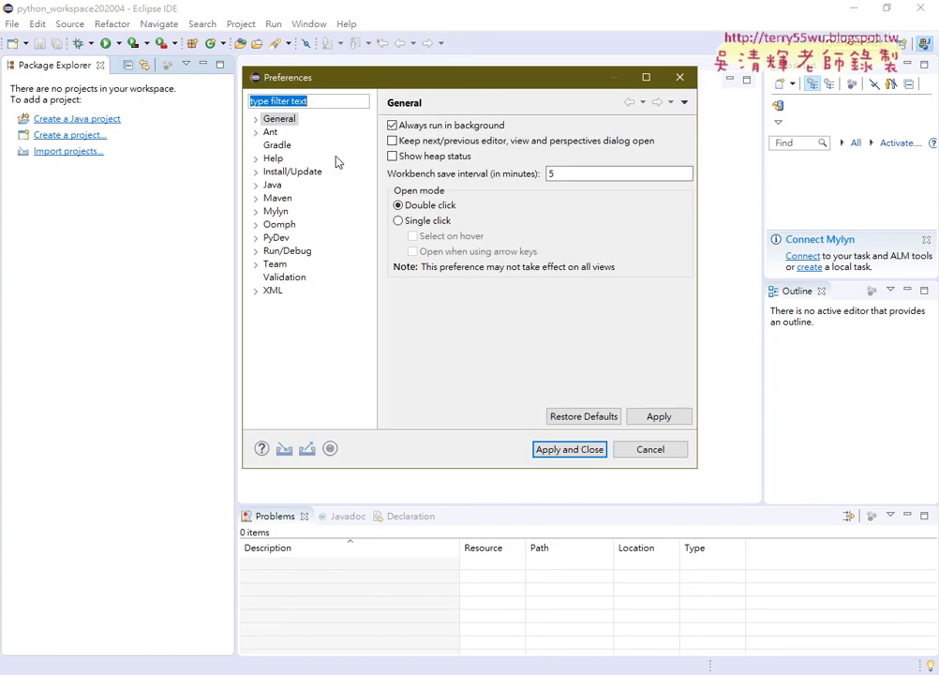
left_click(255, 238)
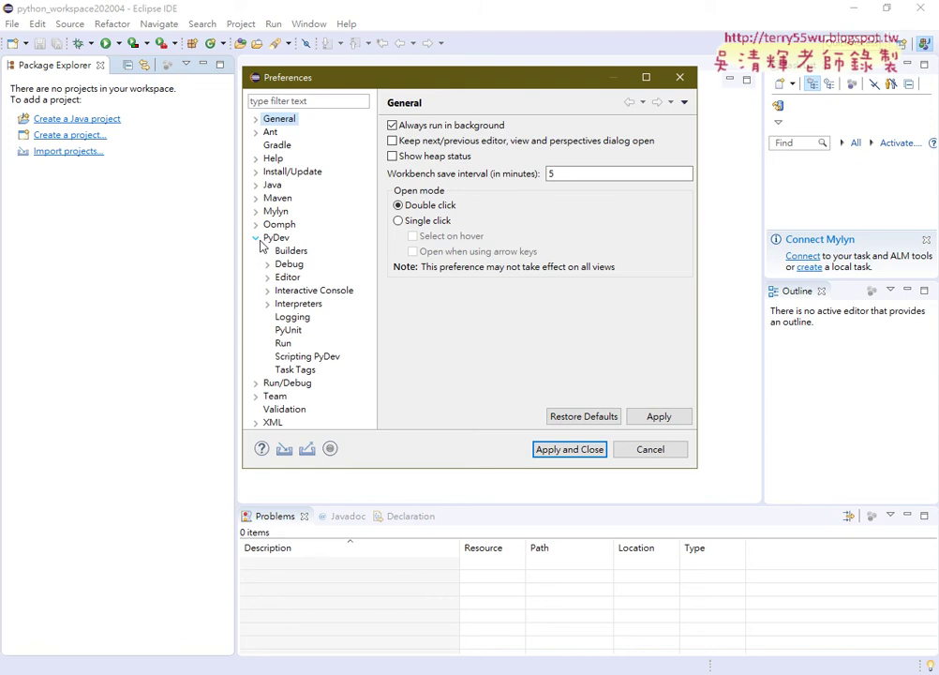
left_click(277, 240)
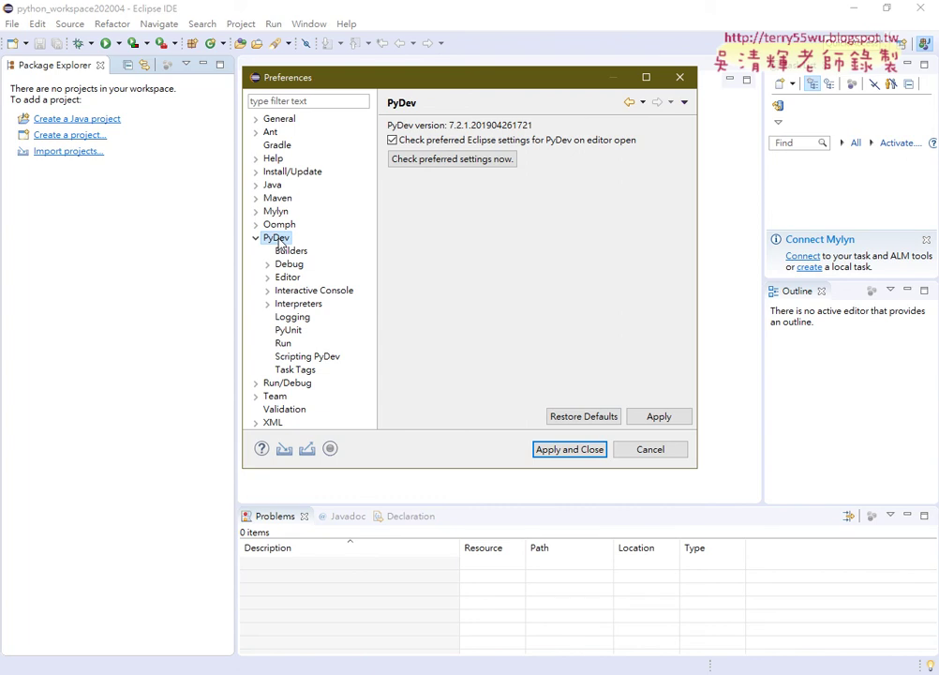
left_click(267, 305)
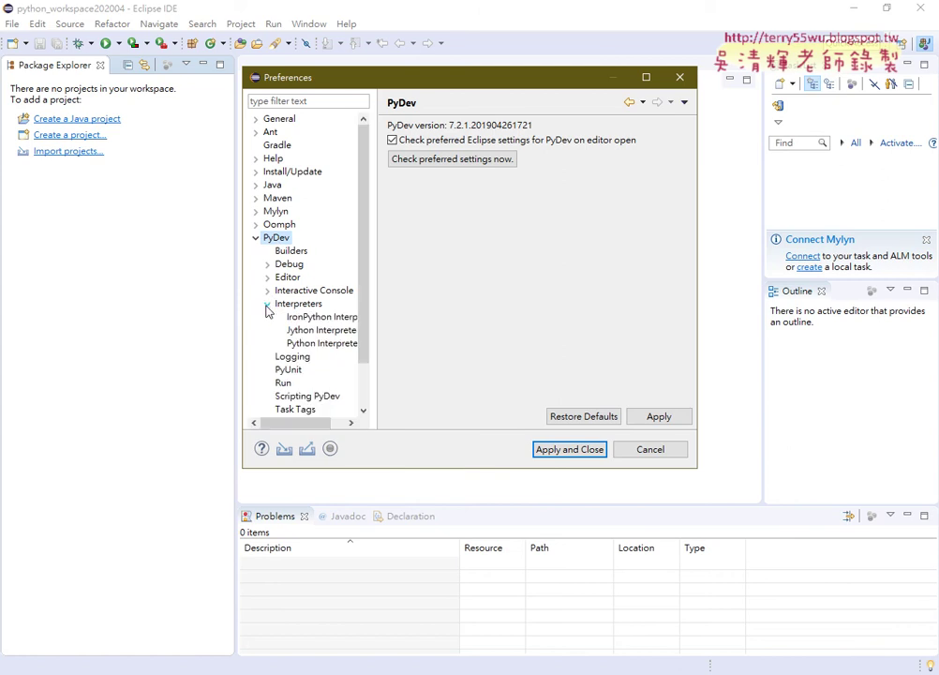
left_click(293, 306)
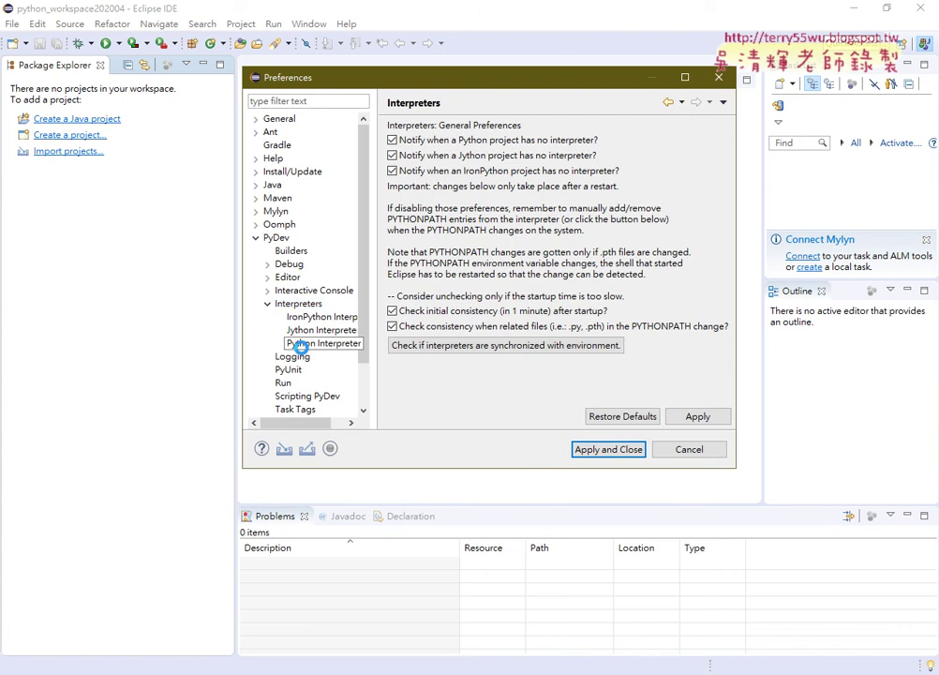
left_click(315, 346)
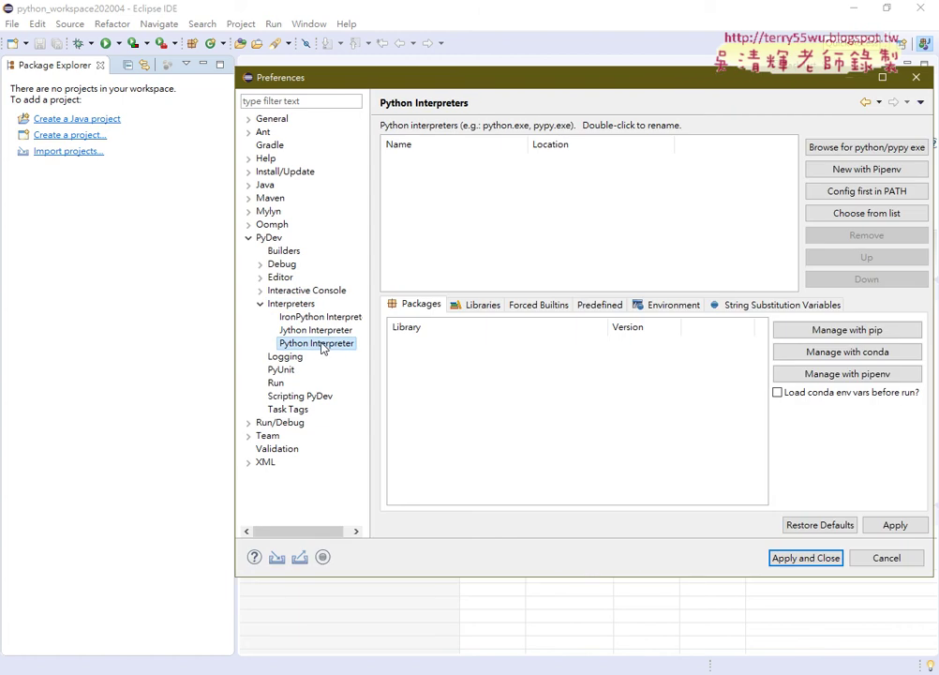
mouse_move(252, 246)
left_mouse_down()
mouse_move(240, 244)
mouse_move(255, 227)
mouse_move(281, 236)
left_mouse_up()
left_click_drag(317, 11, 328, 27)
mouse_move(312, 38)
left_mouse_down()
mouse_move(265, 214)
mouse_move(273, 201)
left_mouse_up()
mouse_move(267, 247)
left_mouse_down()
mouse_move(273, 314)
mouse_move(303, 350)
mouse_move(361, 356)
mouse_move(348, 339)
left_mouse_up()
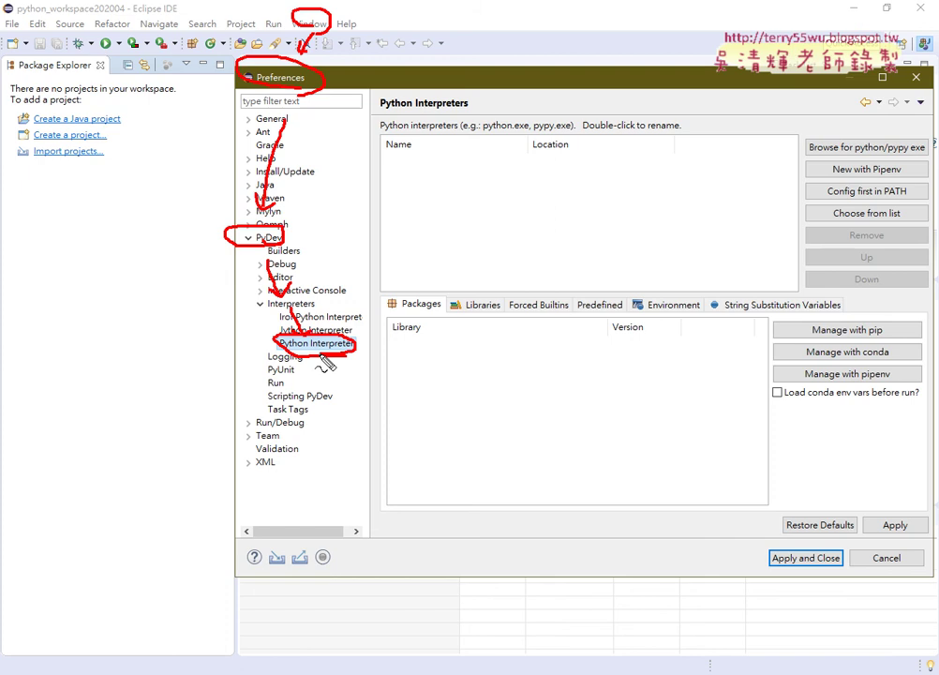
key("Escape")
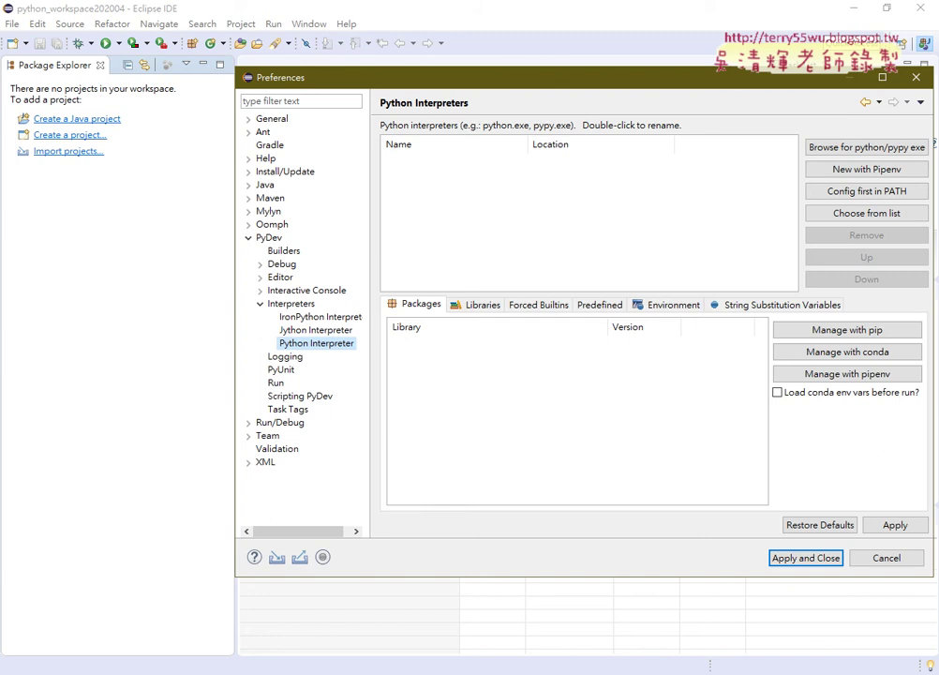
- Switch to Google Drive in the browser and open the document 01建置Python開發環境與程式測試 from the _雲端白板 folder
left_click(268, 672)
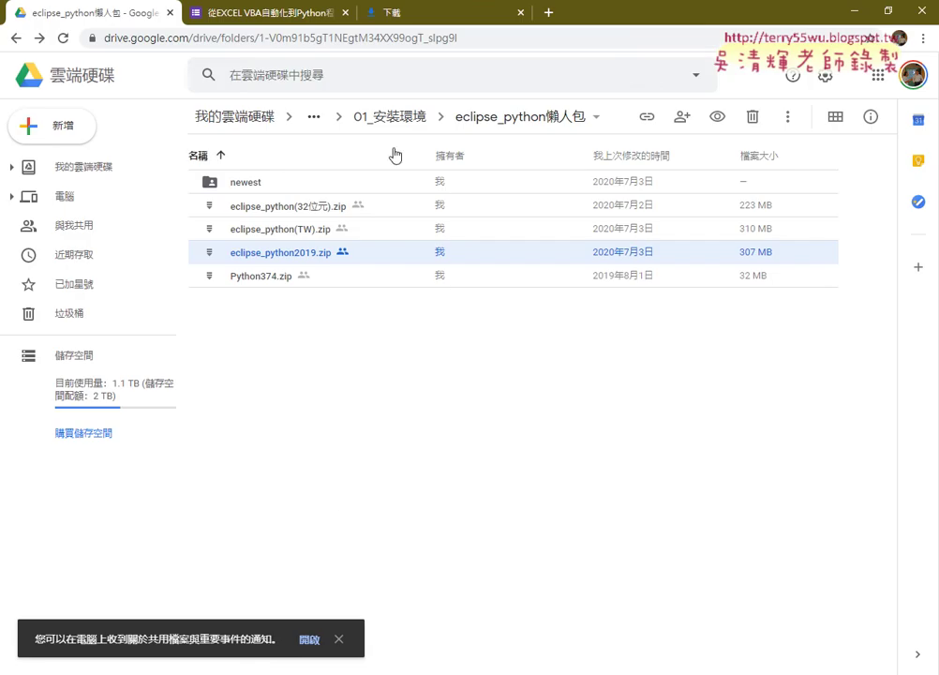
left_click(16, 39)
left_click(17, 39)
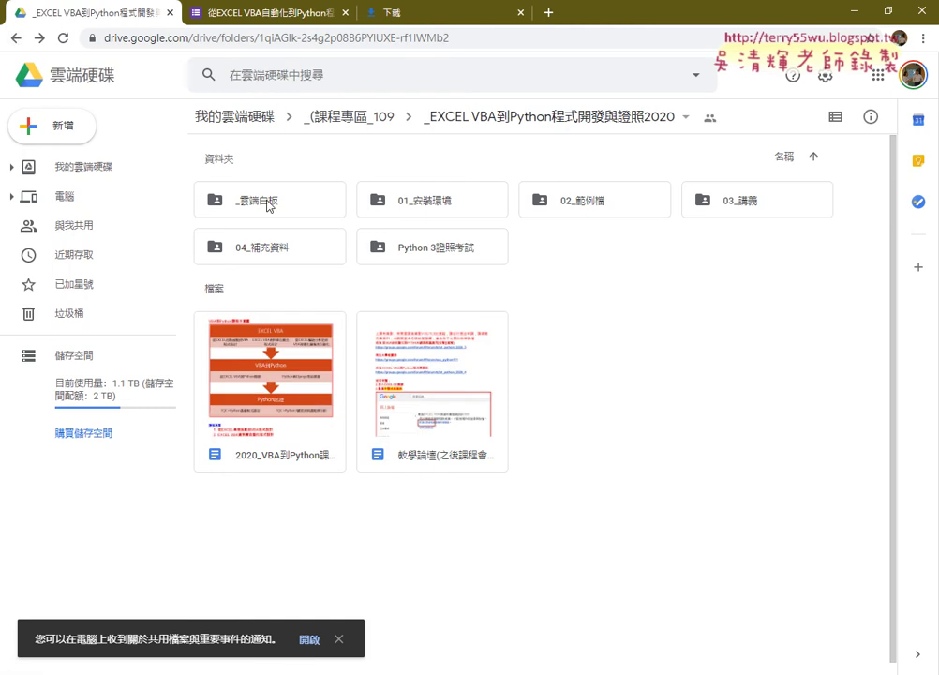
double_click(269, 203)
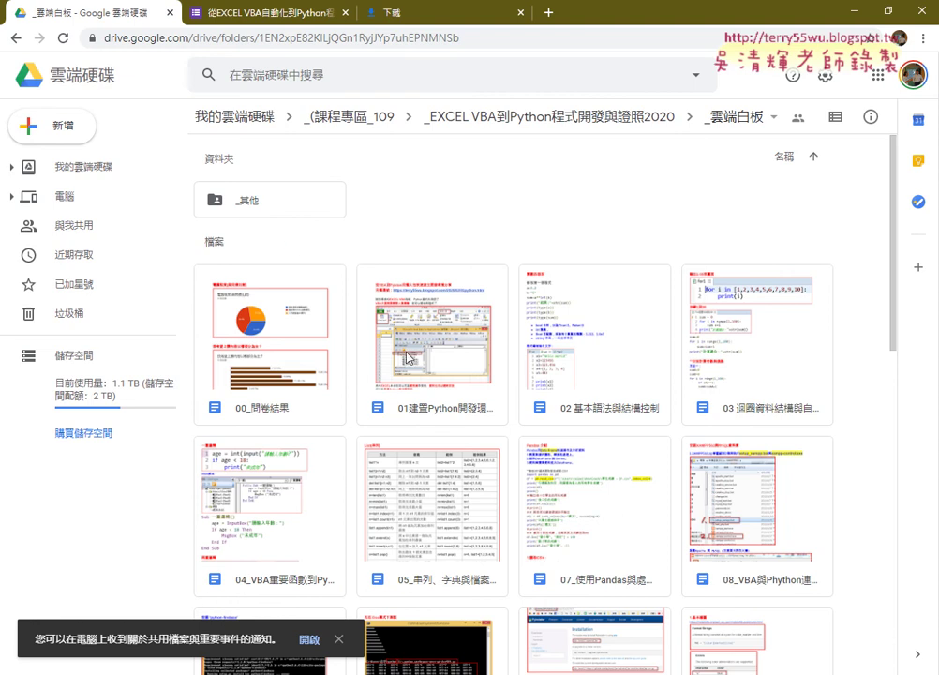
left_click(385, 366)
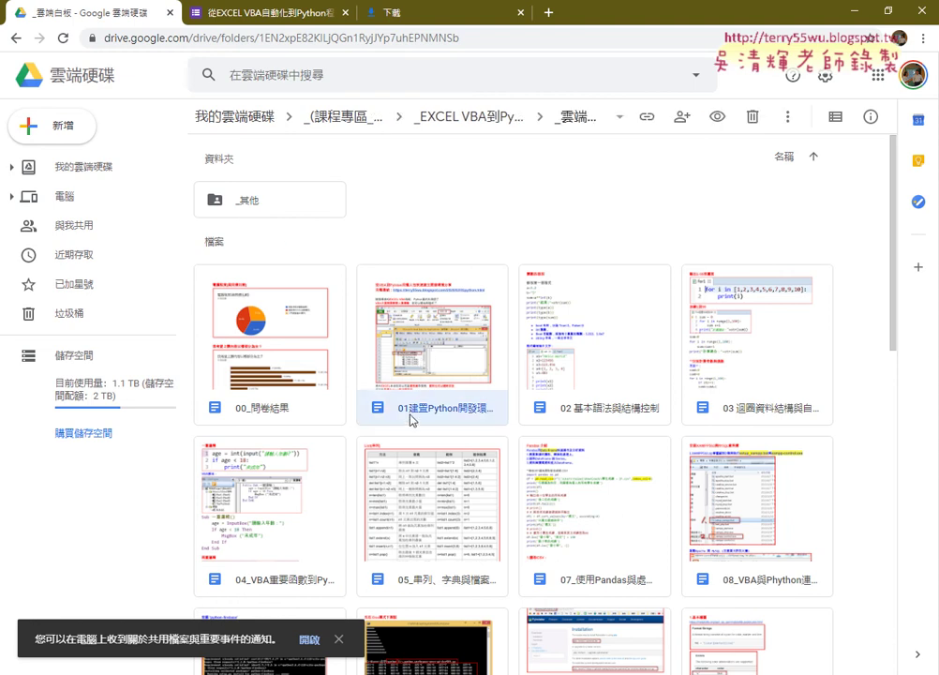
double_click(436, 360)
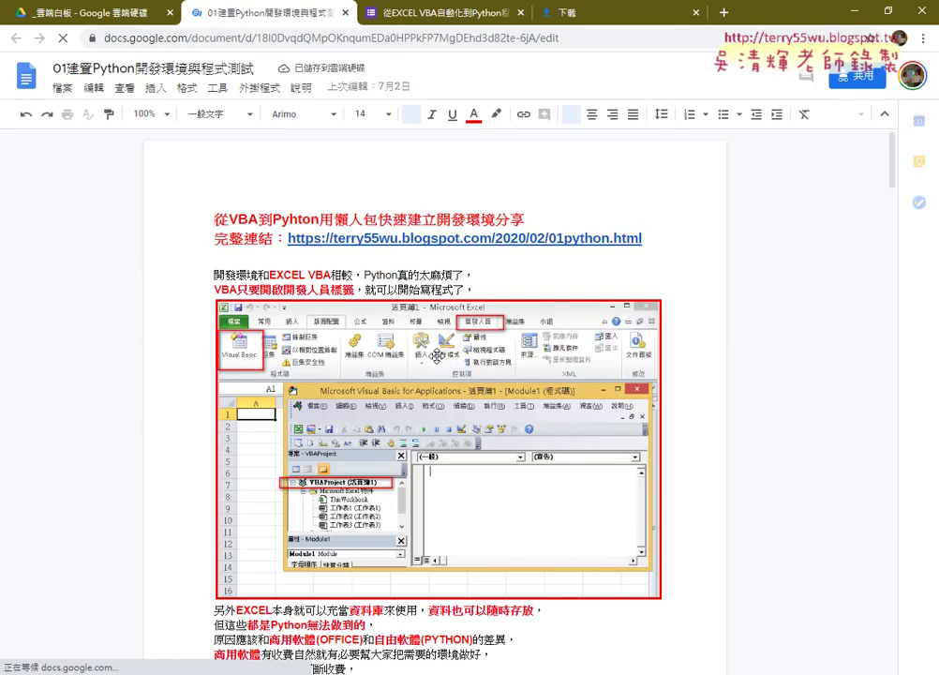
- Review the document's 設定PYTHON路徑 section on choosing the PyDev Python interpreter, and minimize the browser
scroll(488, 300, "down", 5)
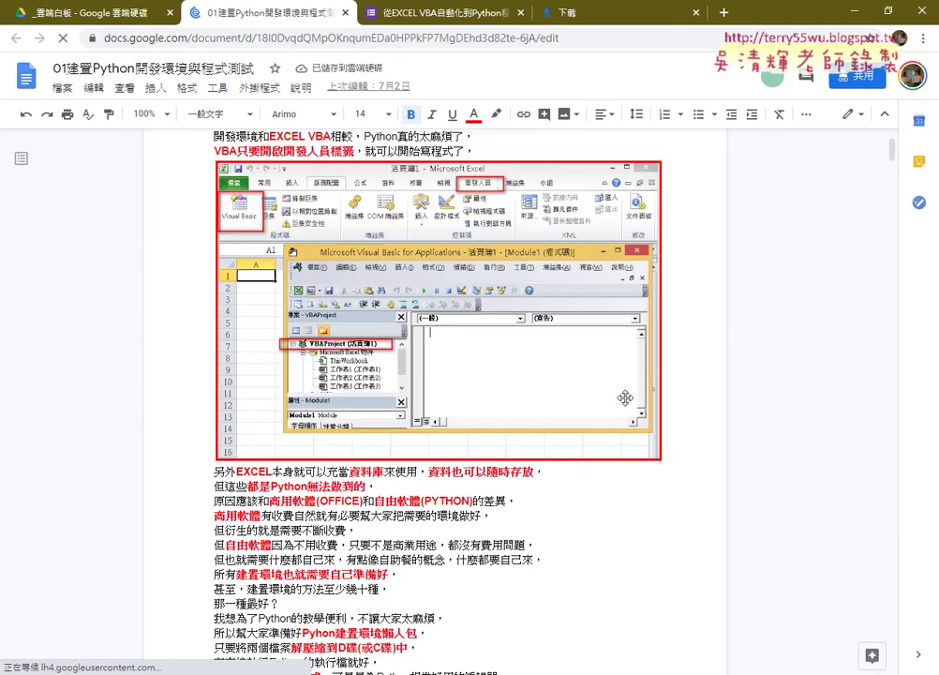
scroll(488, 297, "down", 11)
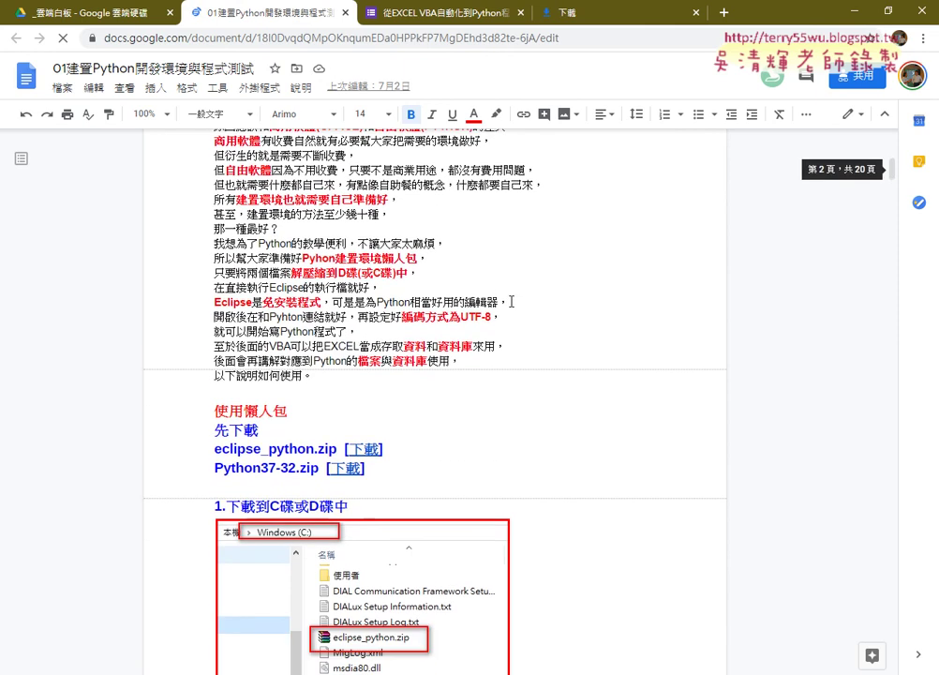
scroll(590, 317, "down", 14)
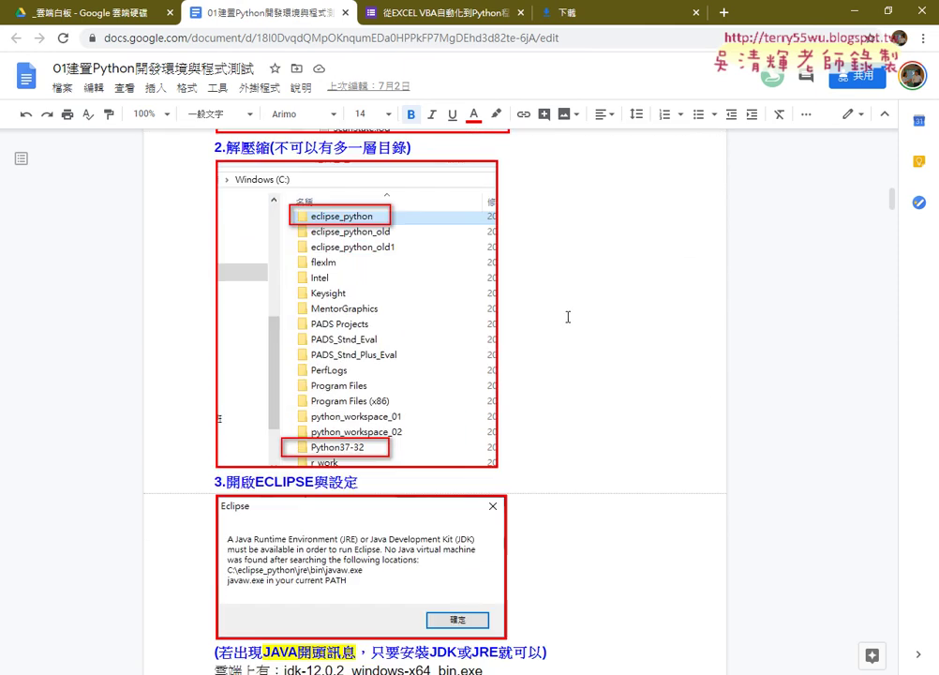
scroll(586, 341, "down", 10)
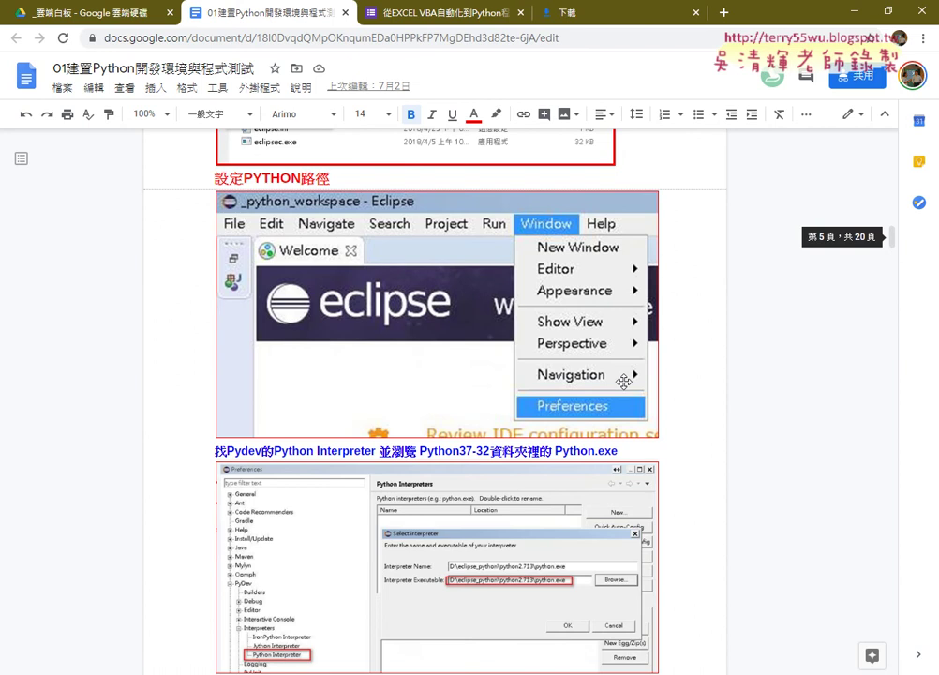
scroll(594, 375, "down", 3)
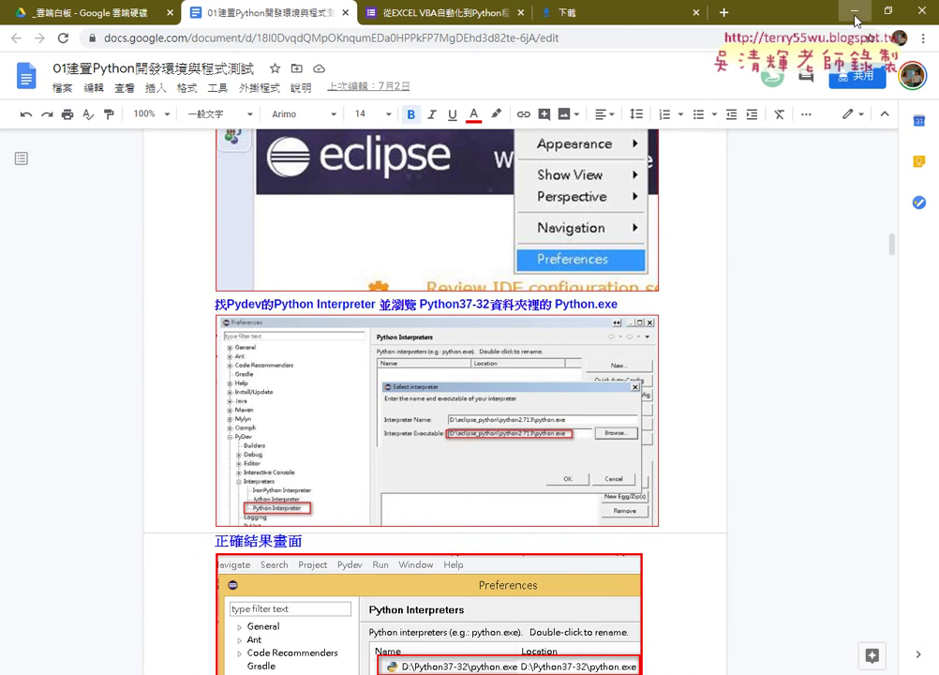
left_click(853, 12)
- Start adding a Python interpreter by browsing drive C: for the Python374 folder
left_click_drag(690, 85, 585, 73)
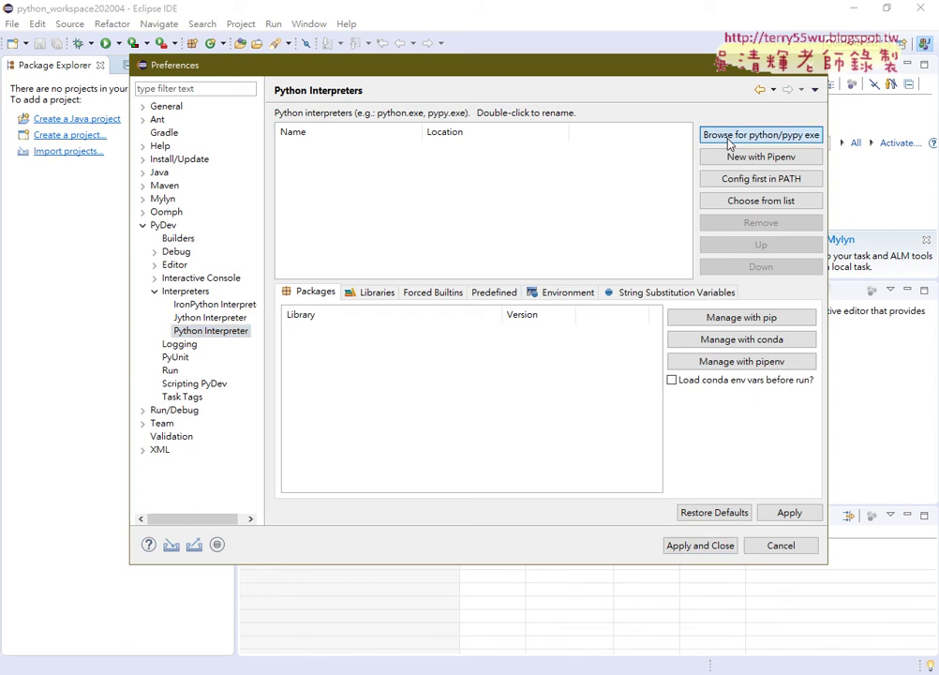
left_click(728, 138)
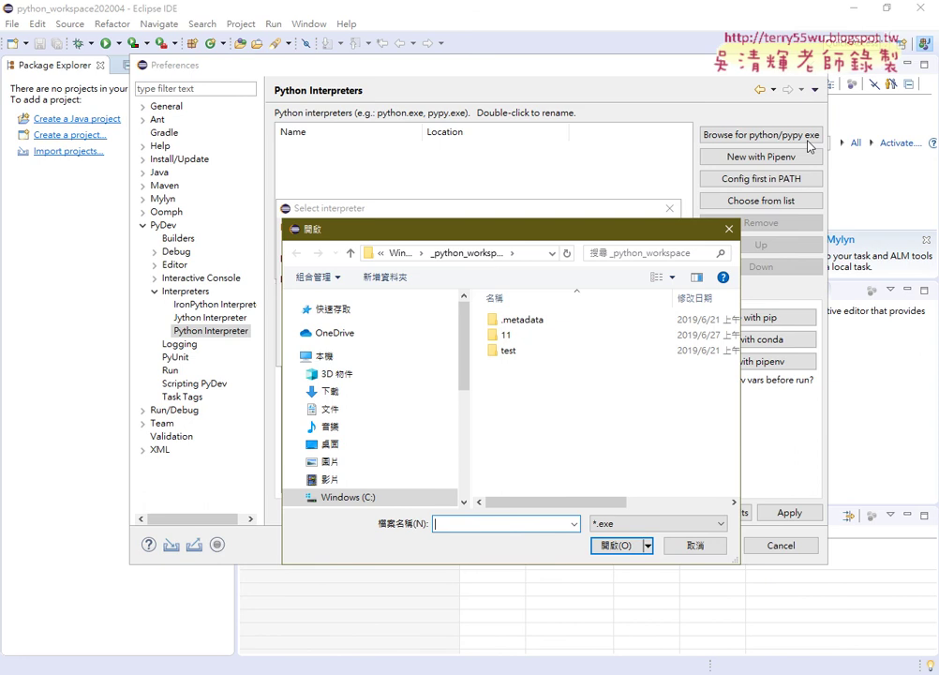
left_click_drag(534, 230, 536, 168)
left_click(555, 192)
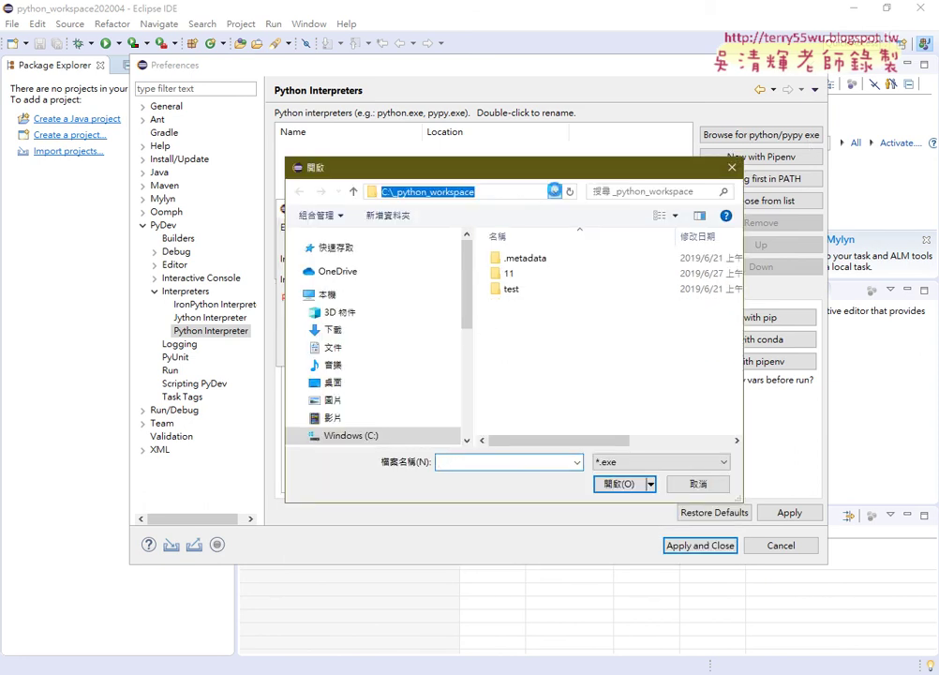
left_click(367, 436)
left_click_drag(736, 274, 739, 393)
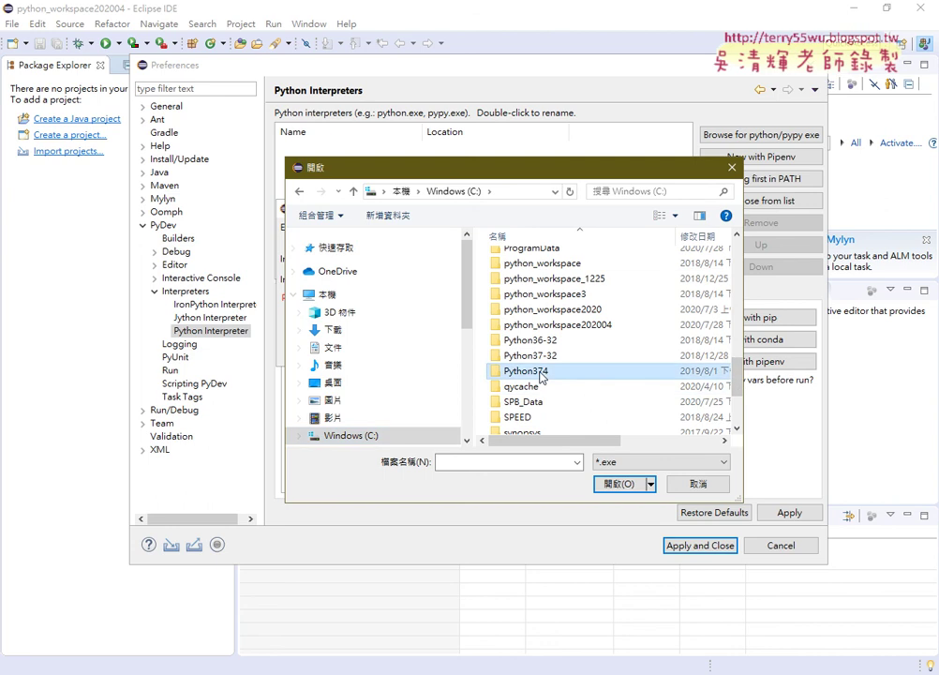